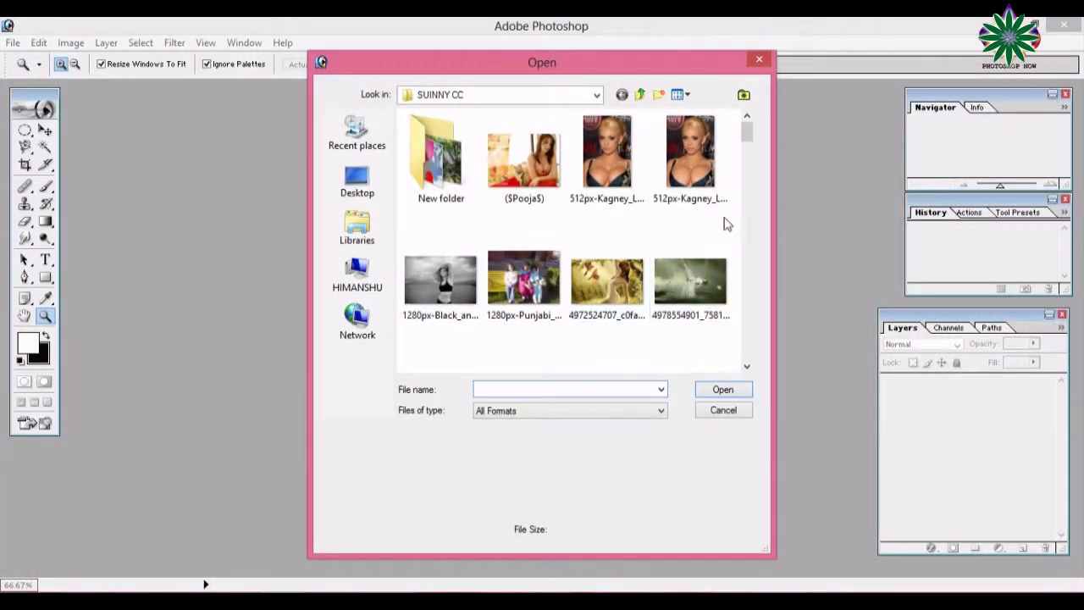
Step: Open the blonde woman magnolia portrait JPEG from the SUINNY CC folder
click(746, 366)
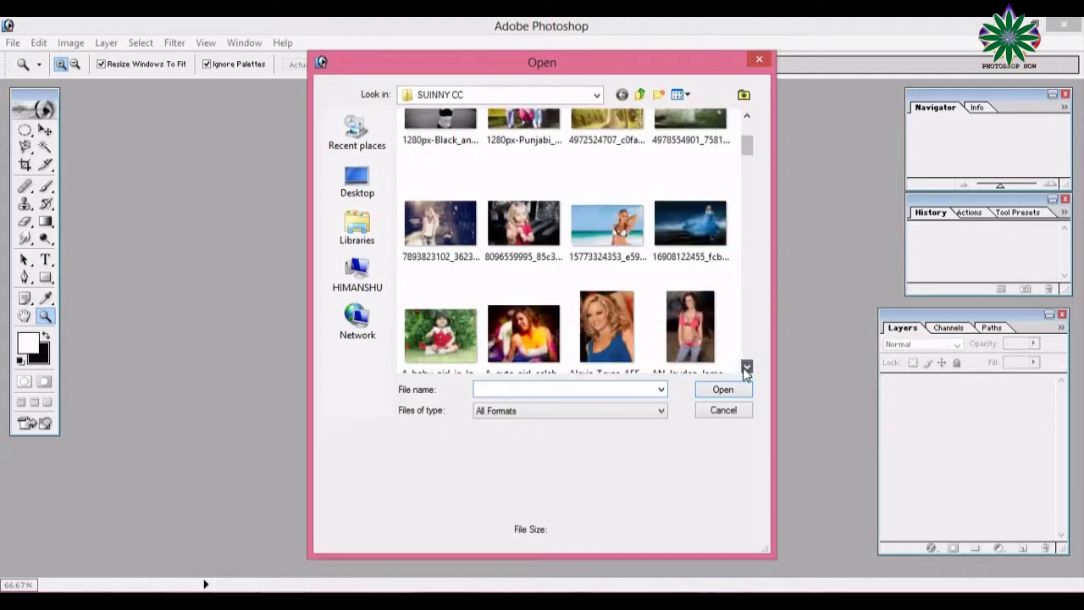
click(746, 369)
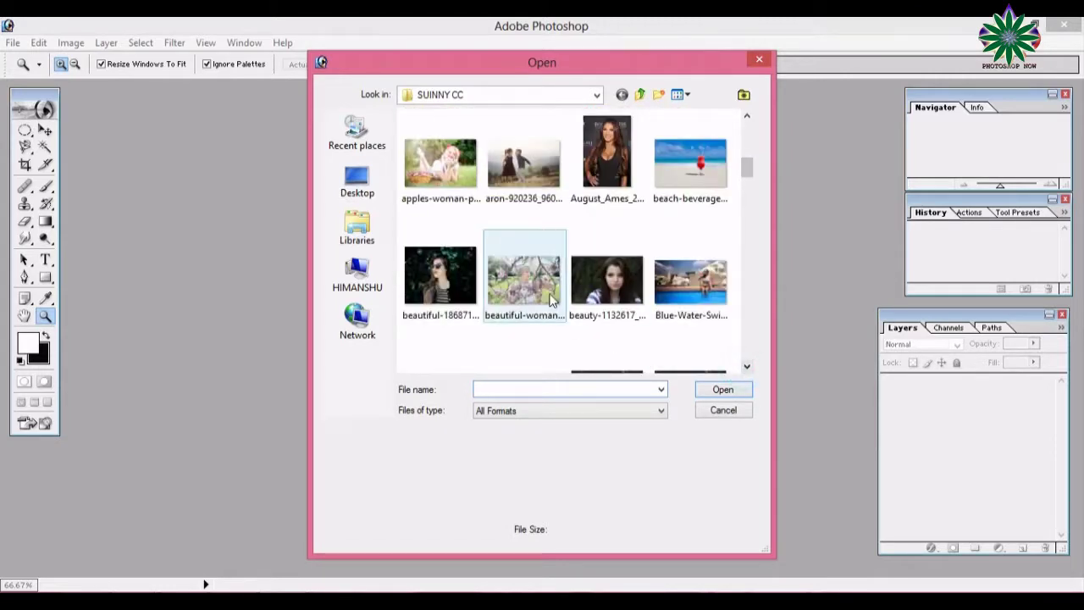
double_click(547, 292)
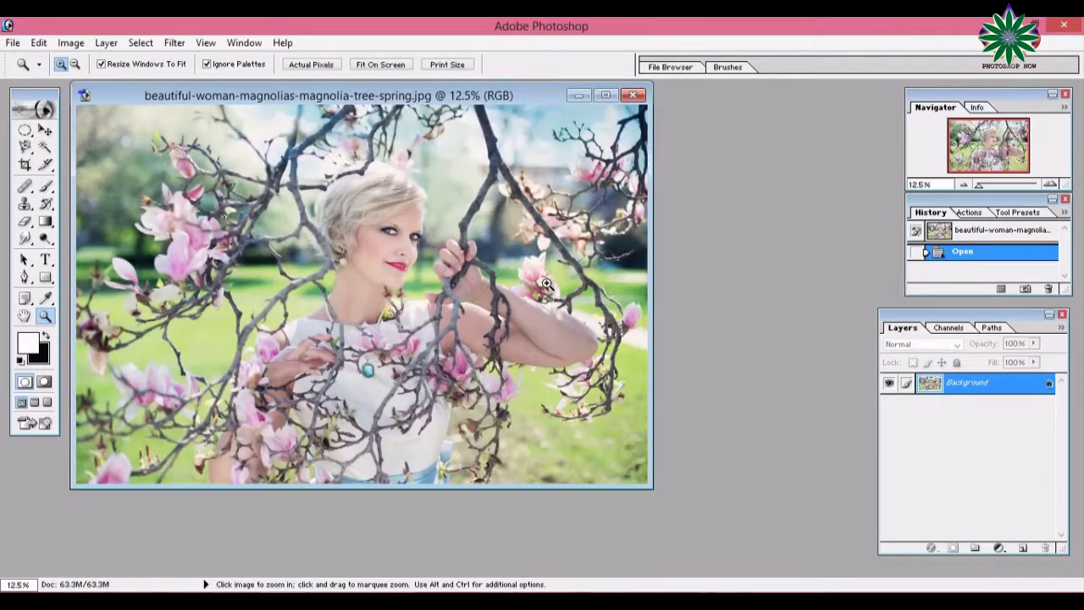
Step: Maximize the photo window and zoom in to 100% on the woman's eyes
click(546, 286)
click(612, 97)
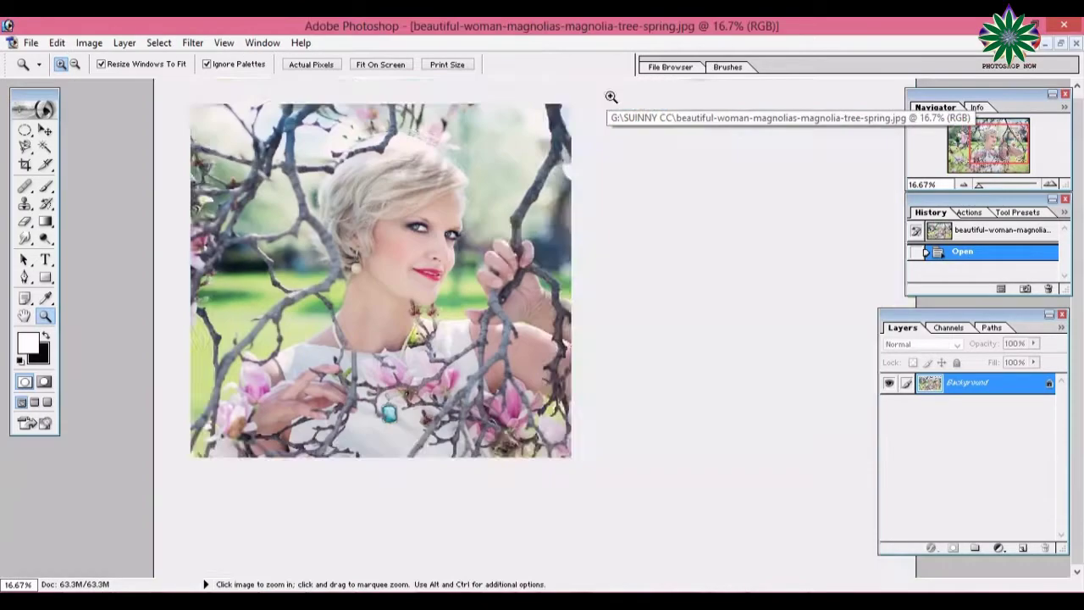
click(428, 280)
click(608, 404)
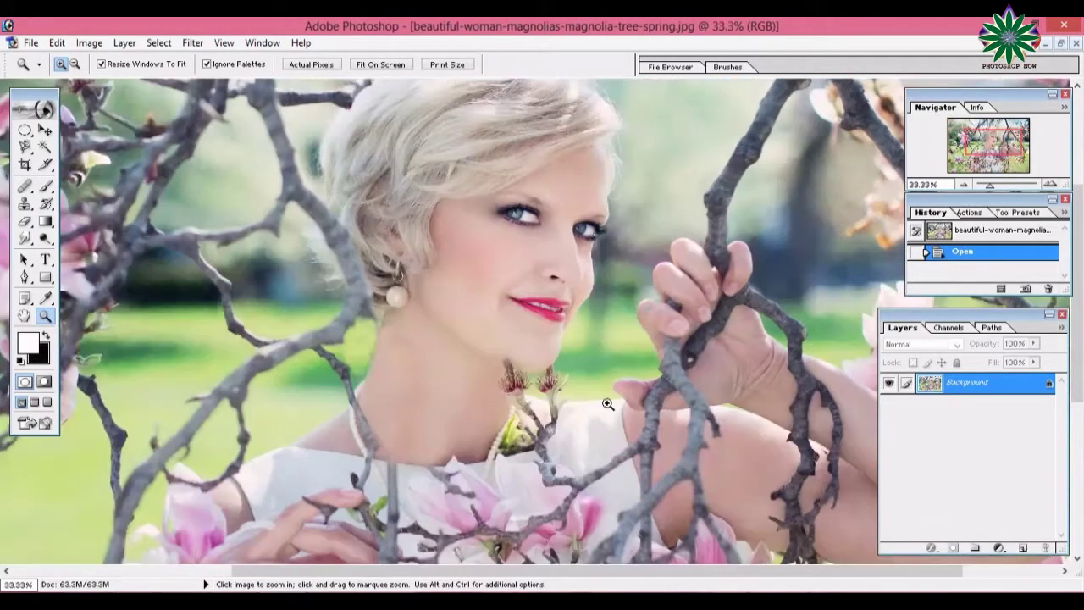
click(557, 387)
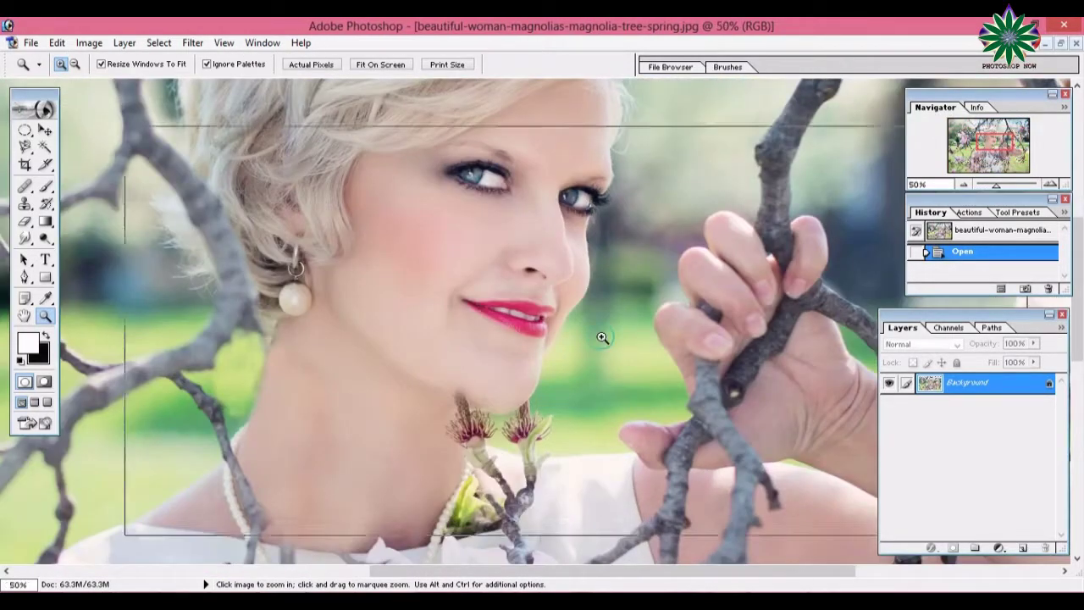
click(601, 337)
click(415, 340)
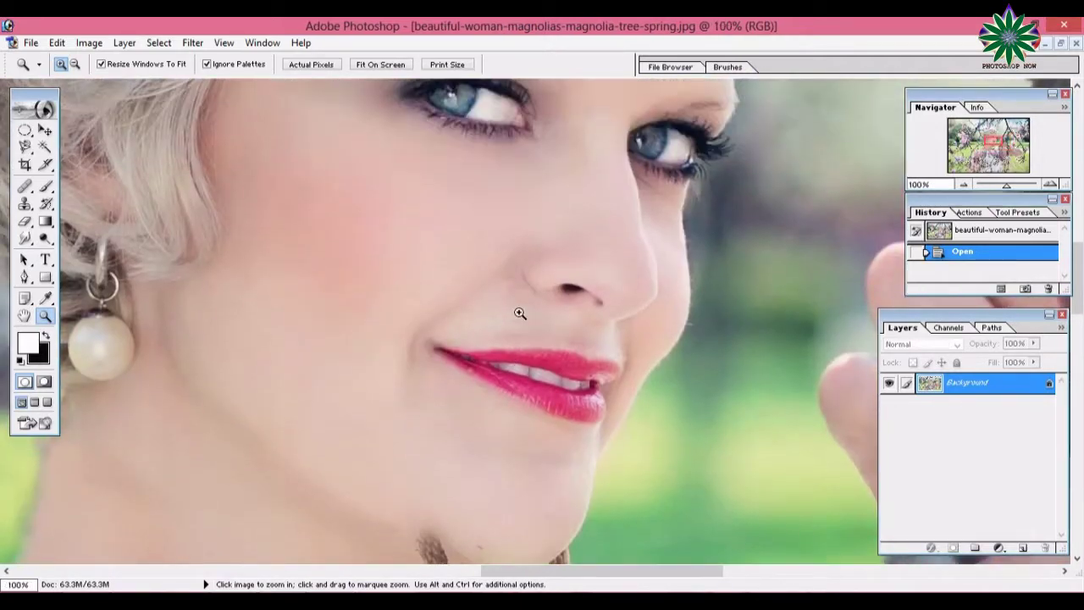
scroll(519, 314, up, 1)
scroll(568, 310, up, 1)
scroll(568, 310, up, 1)
scroll(568, 314, up, 1)
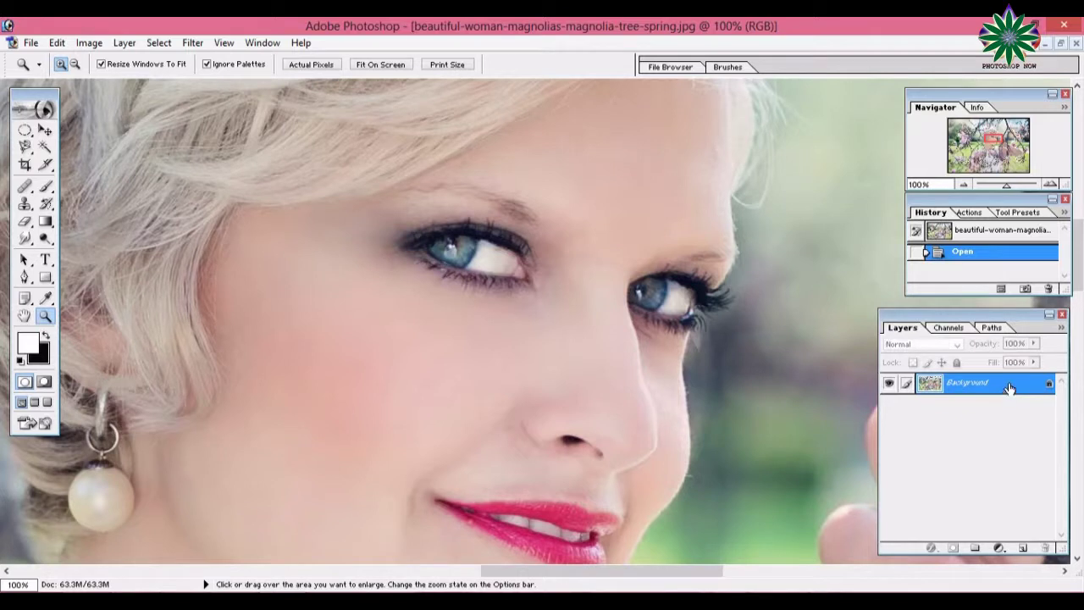
Step: Duplicate the Background layer and hide the original Background layer
drag(1008, 388, 1030, 482)
drag(1026, 535, 1024, 547)
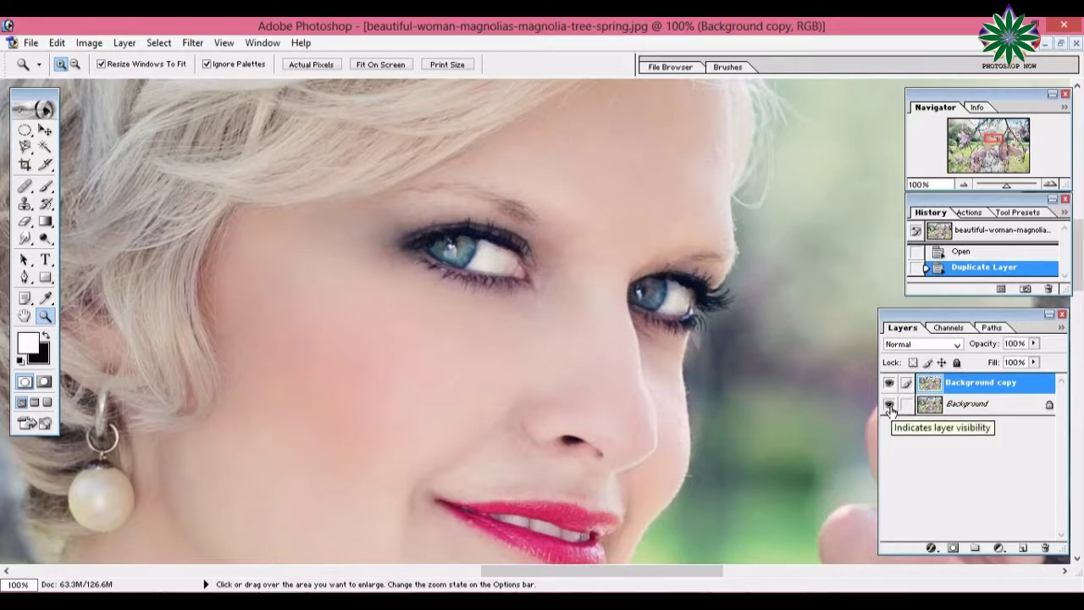
click(889, 405)
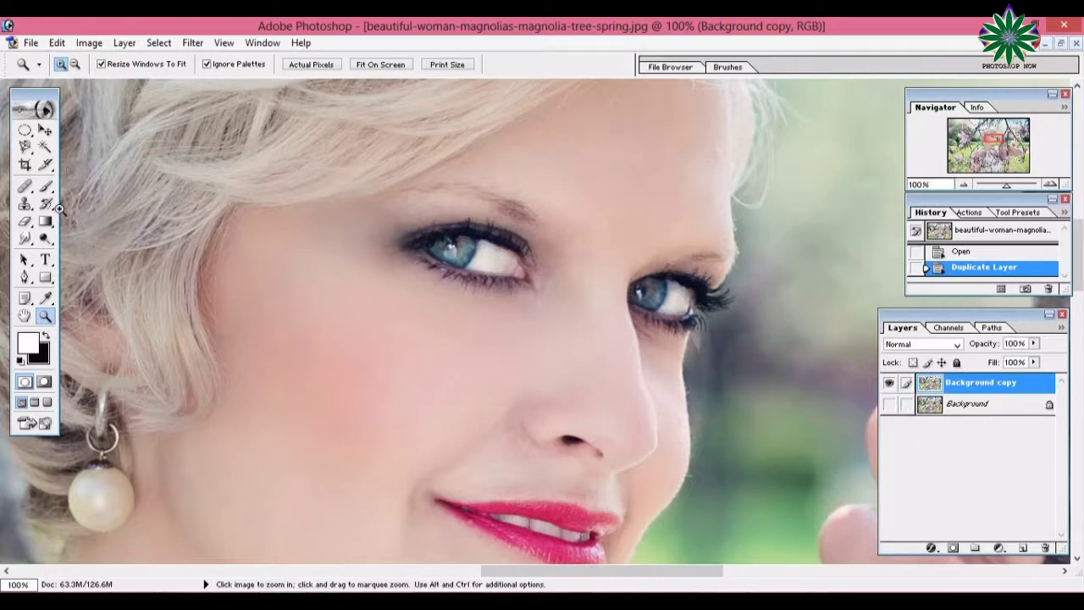
click(25, 241)
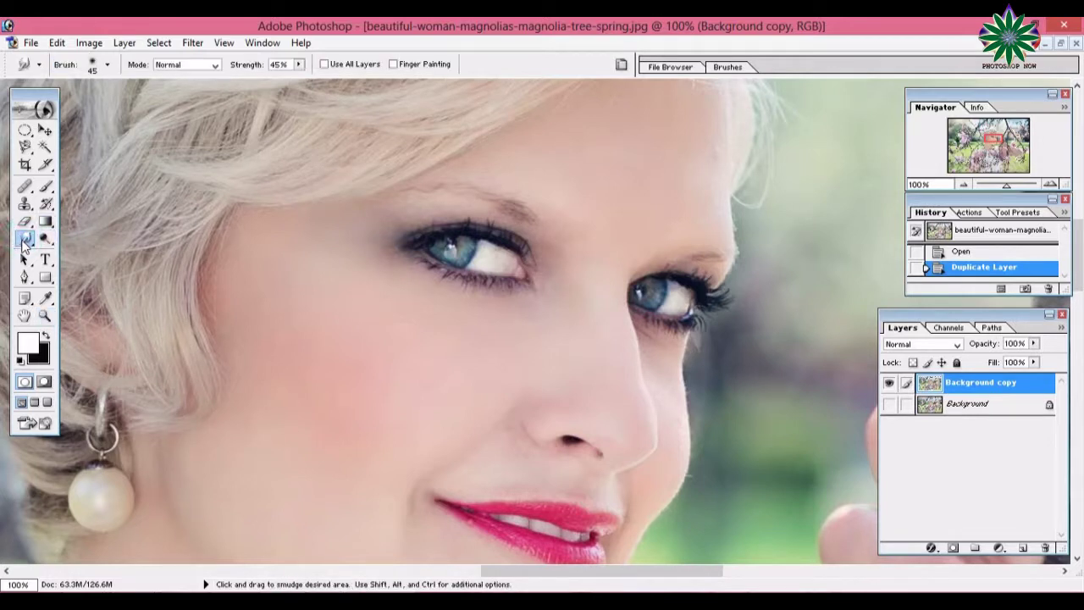
Step: Smear the left eye's lashes downward over the eye with 45% smudge strokes
drag(25, 241, 94, 266)
drag(438, 211, 434, 254)
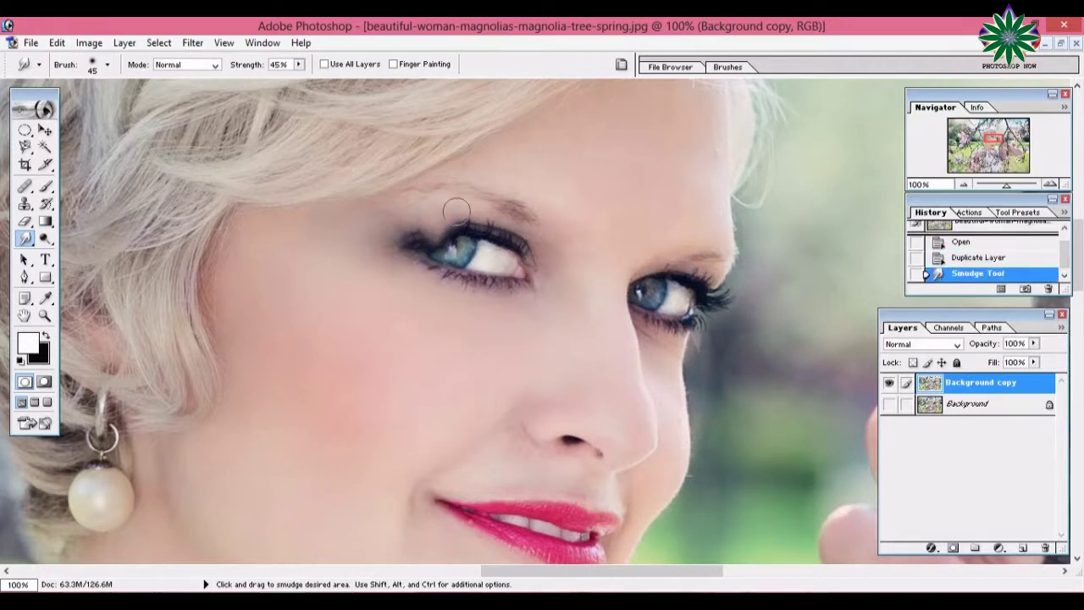
drag(455, 210, 458, 254)
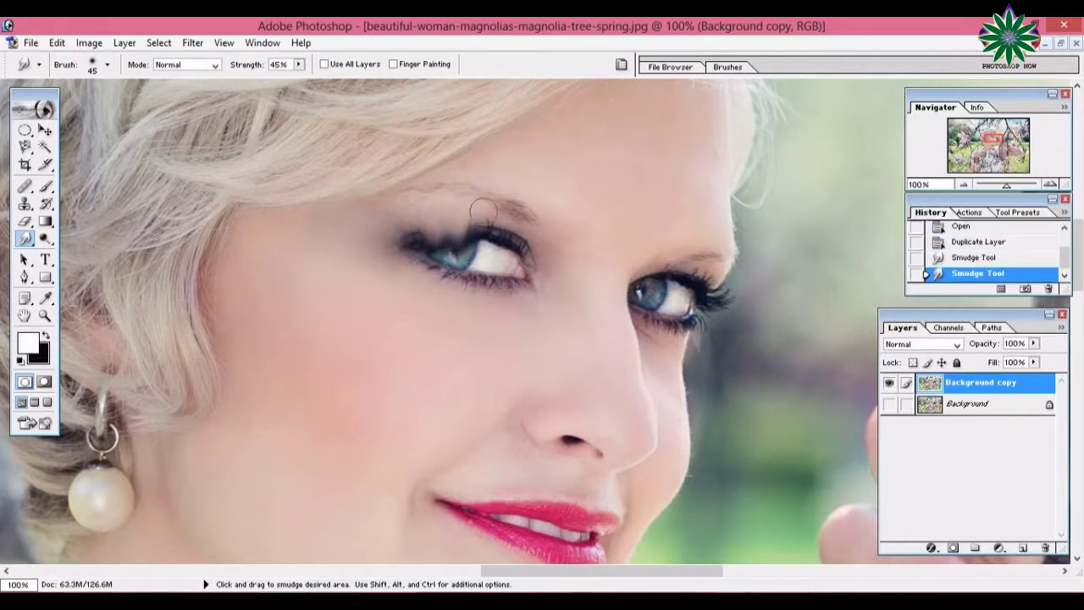
drag(479, 213, 487, 271)
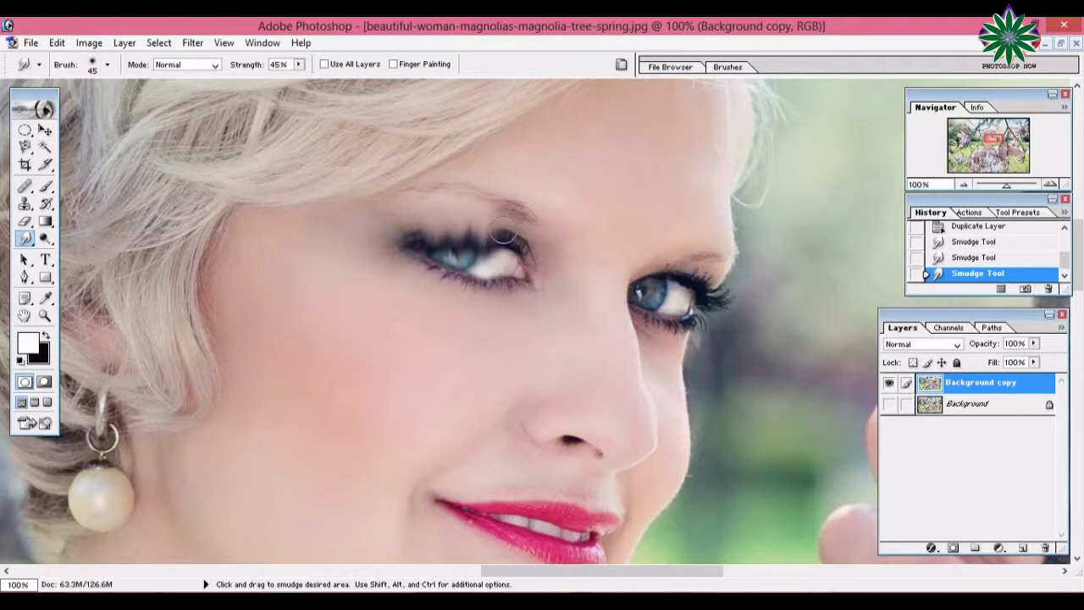
drag(498, 218, 514, 258)
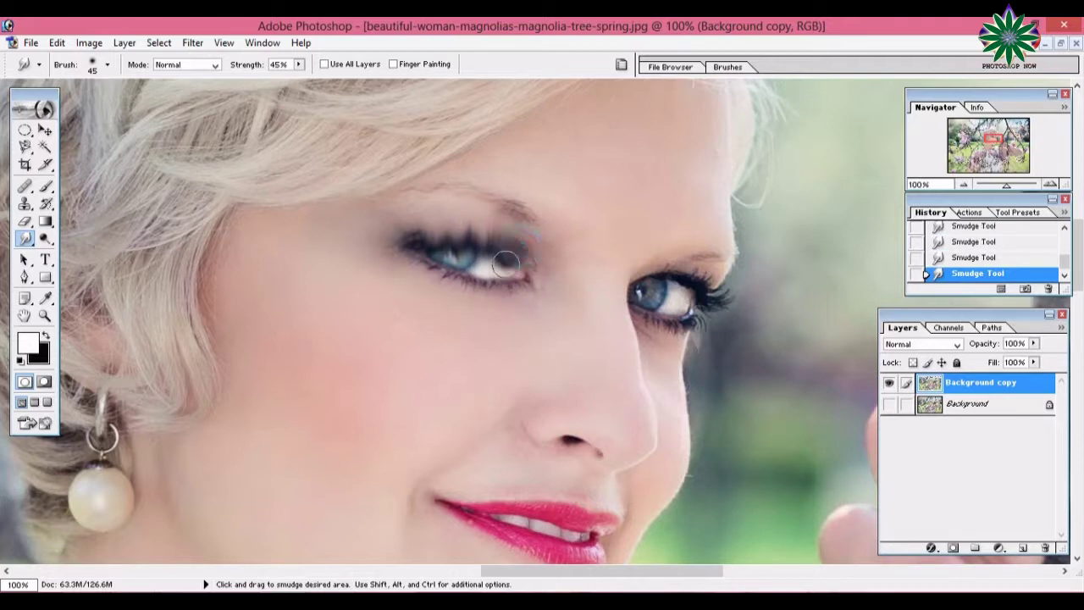
click(301, 65)
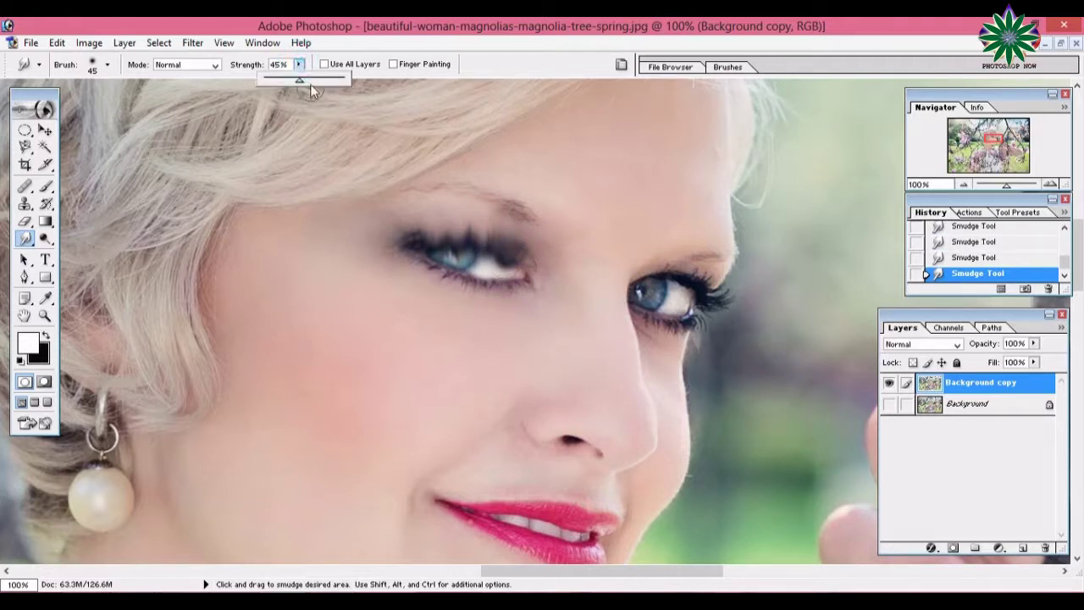
Step: Raise smudge strength to 57% and blend the left eye's lashes and lid shut
drag(300, 81, 310, 81)
drag(460, 218, 415, 227)
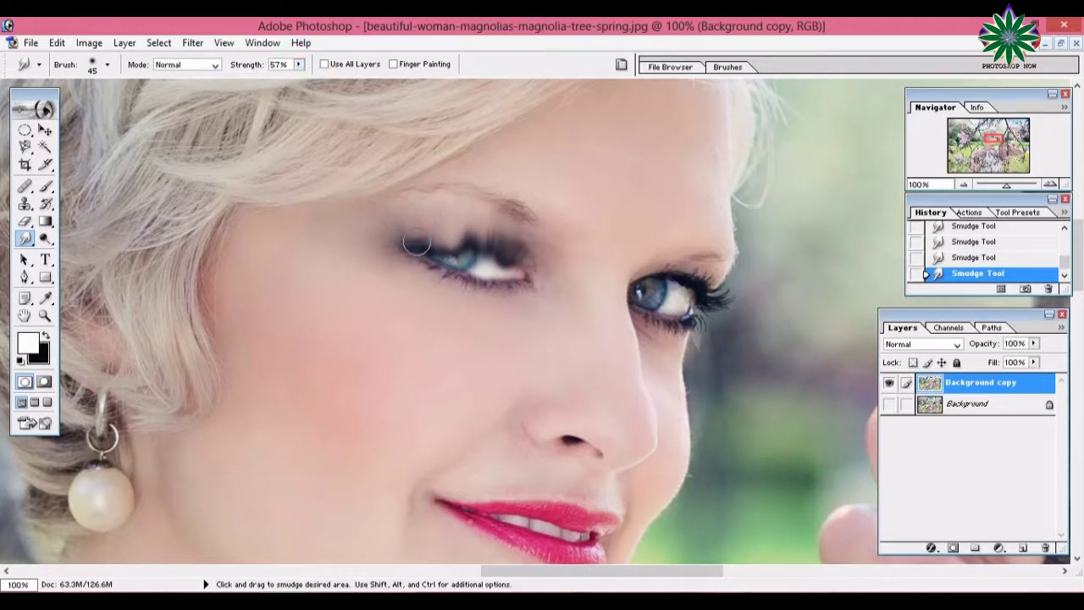
mouse_move(433, 229)
mouse_down()
mouse_move(474, 242)
mouse_move(458, 254)
mouse_move(506, 247)
mouse_move(494, 271)
mouse_move(489, 258)
mouse_move(442, 246)
mouse_move(483, 262)
mouse_move(495, 253)
mouse_move(483, 230)
mouse_move(487, 260)
mouse_move(507, 242)
mouse_move(508, 265)
mouse_up()
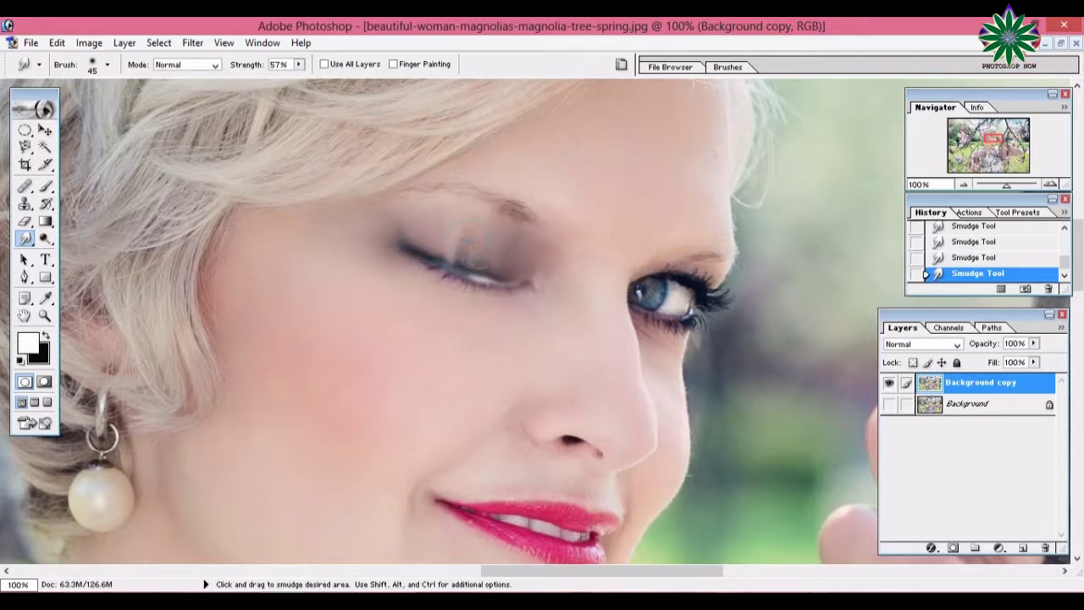
drag(506, 268, 521, 261)
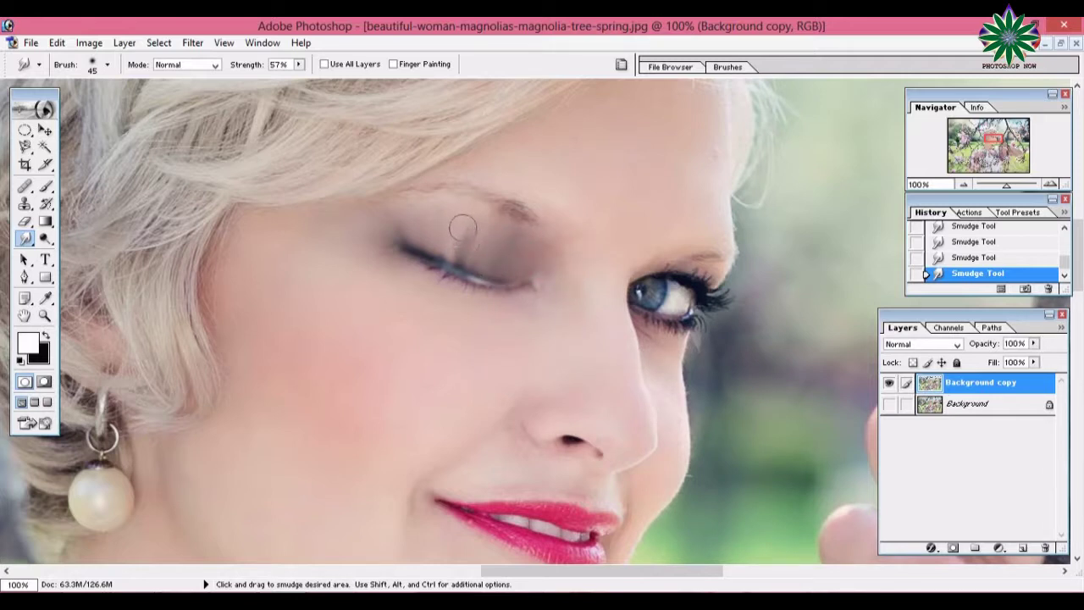
mouse_move(457, 233)
mouse_down()
mouse_move(458, 258)
mouse_move(485, 253)
mouse_up()
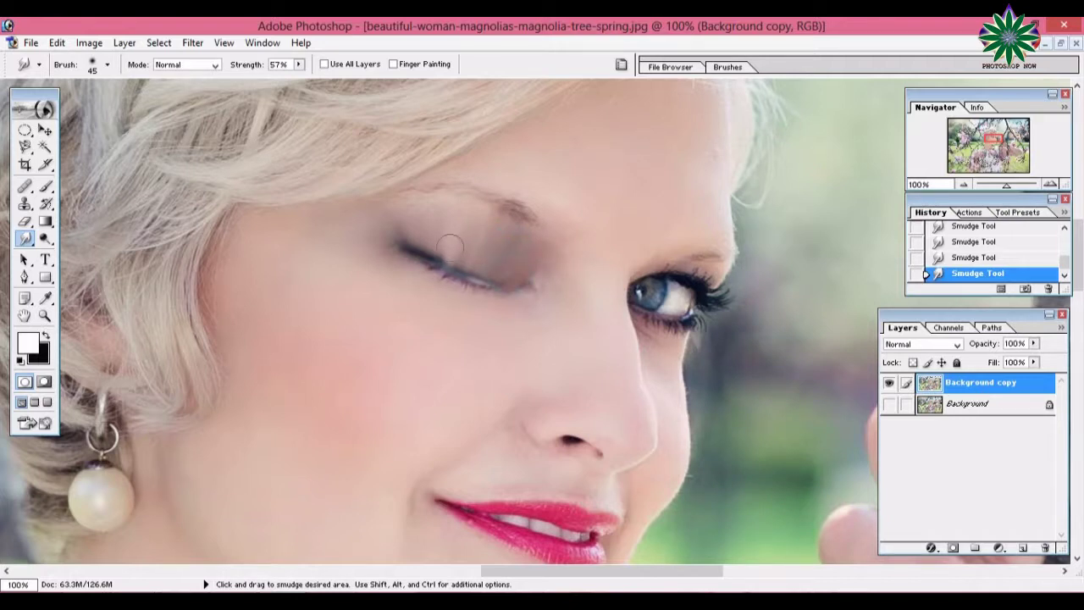
mouse_move(451, 246)
mouse_down()
mouse_move(443, 254)
mouse_move(440, 235)
mouse_move(425, 231)
mouse_up()
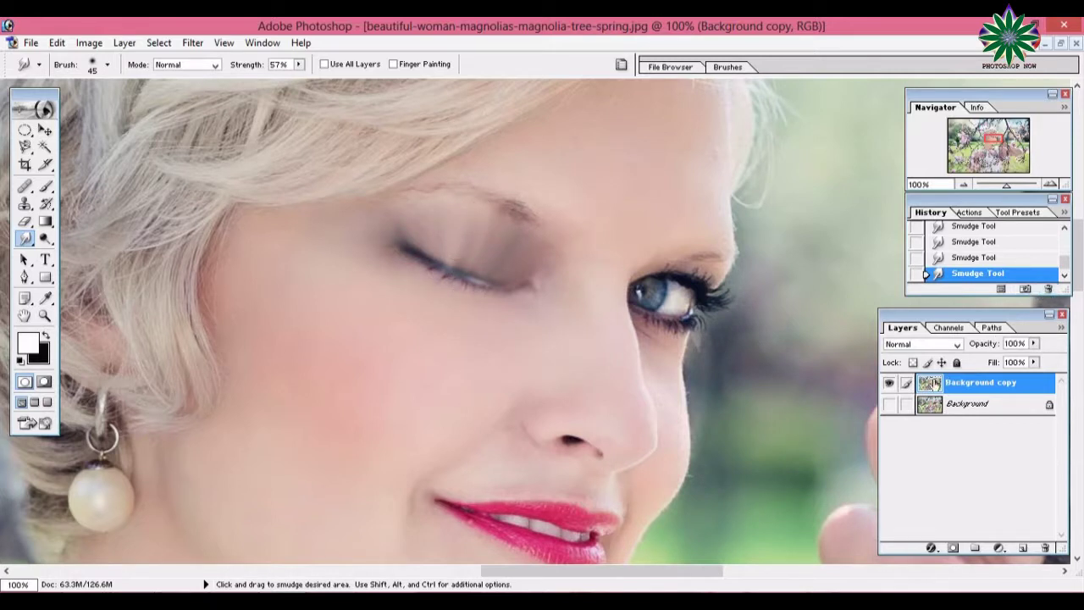
Step: Toggle the Background copy visibility to compare the wink, then jump to ImageReady
click(888, 404)
click(889, 384)
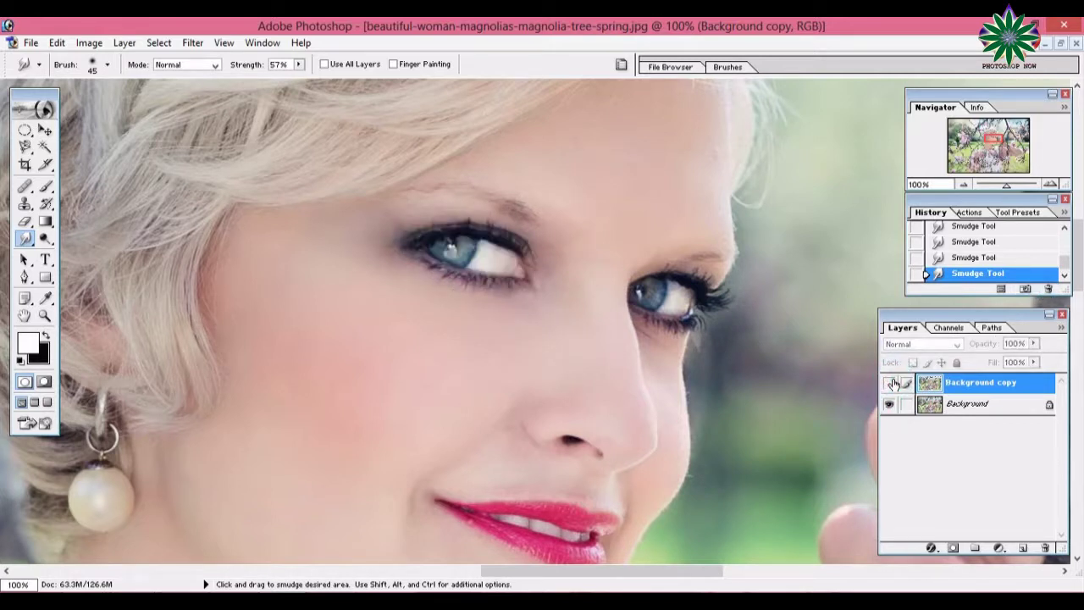
click(890, 383)
click(890, 384)
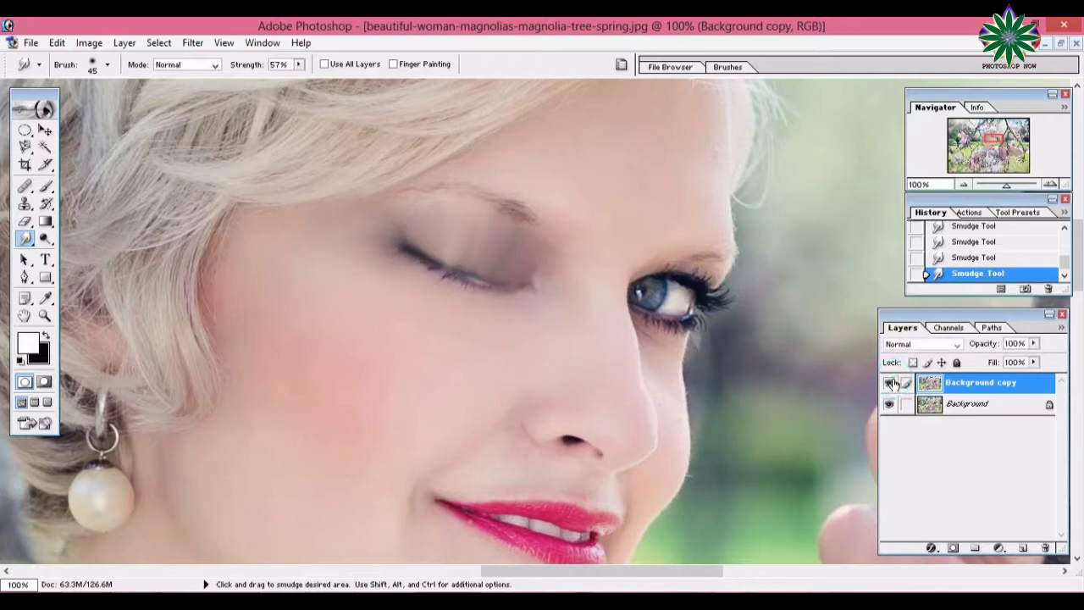
click(889, 383)
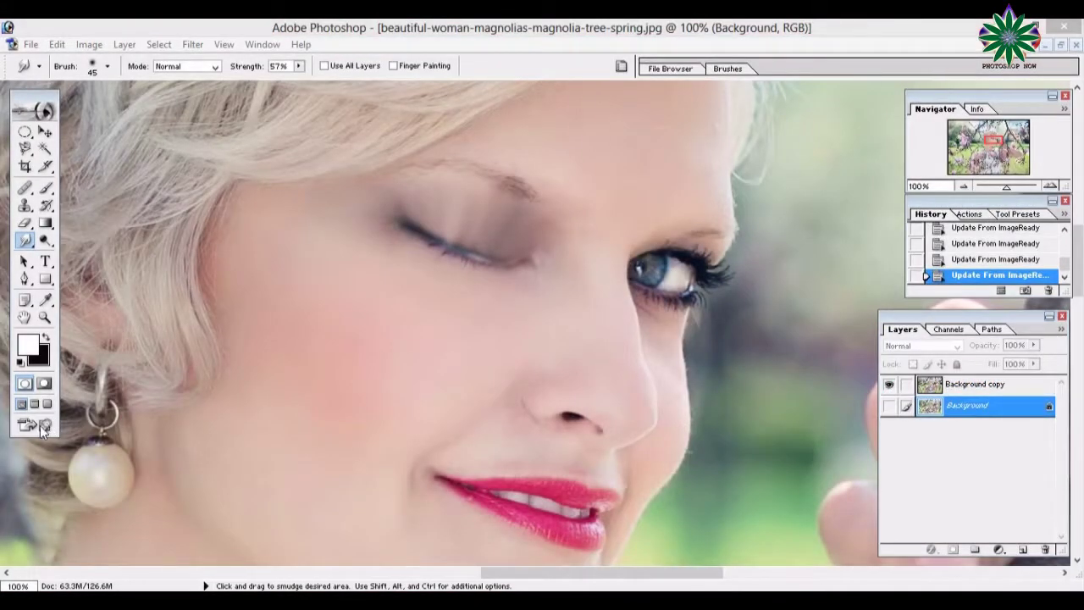
click(45, 426)
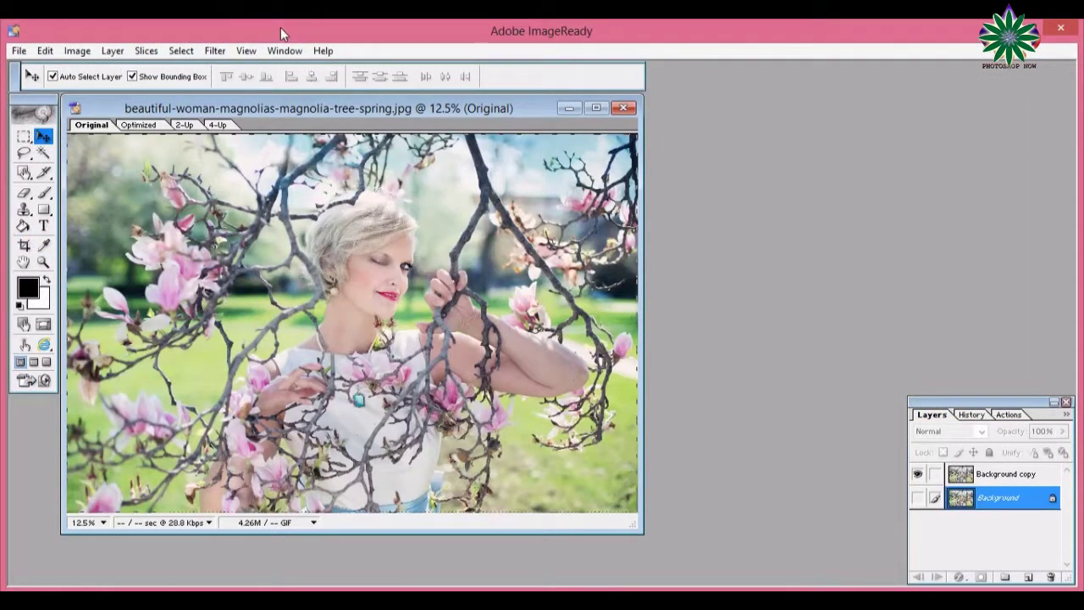
Step: Show the Animation palette, make Background visible, and duplicate frame 1
click(284, 51)
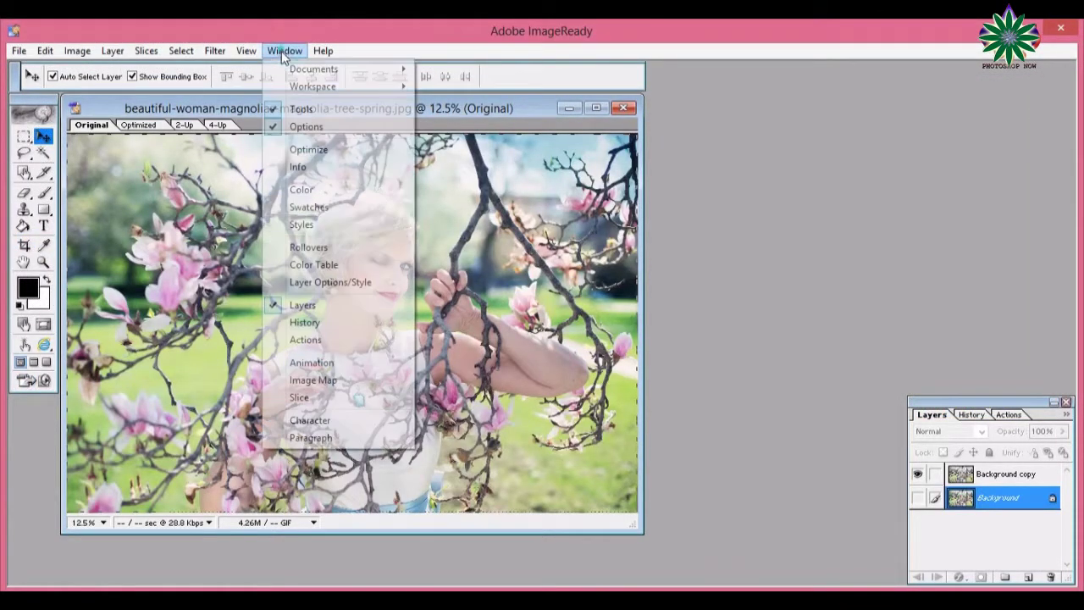
click(326, 364)
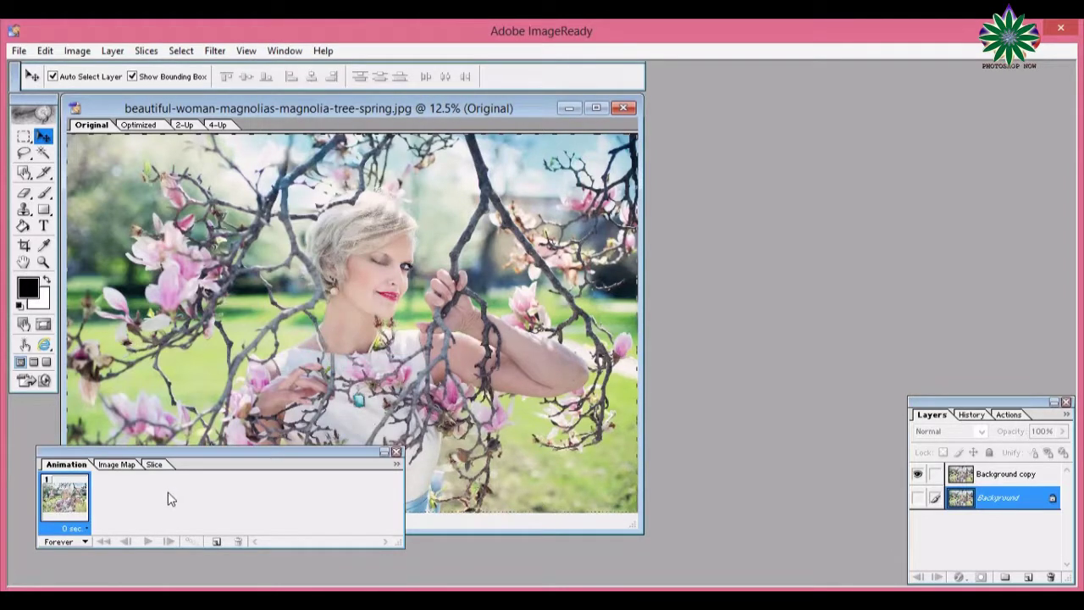
click(918, 500)
click(222, 542)
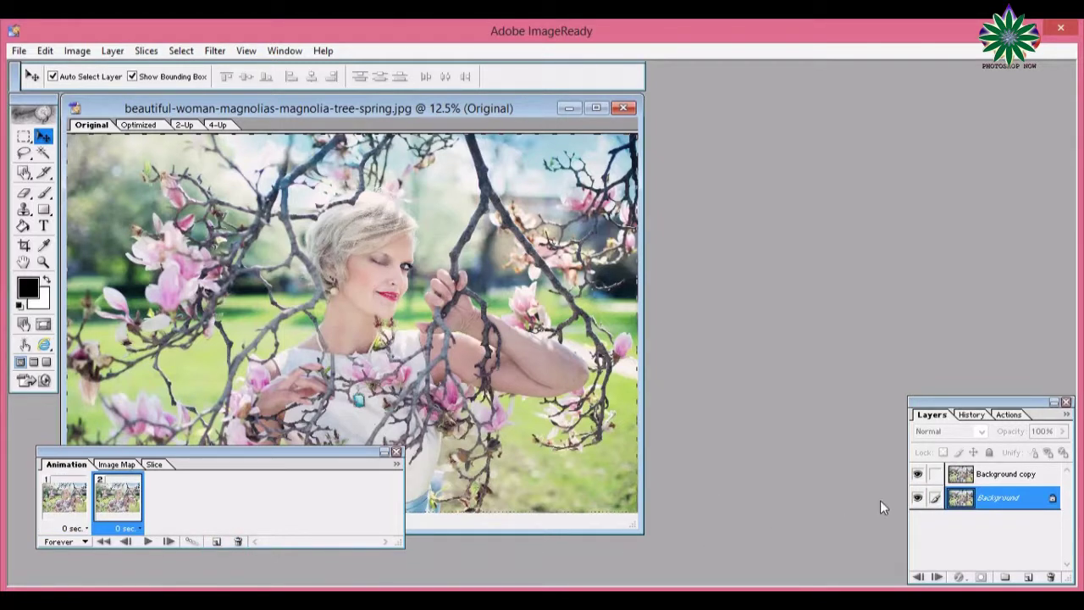
Step: Show only Background copy in frame 1 and only Background in frame 2
click(59, 503)
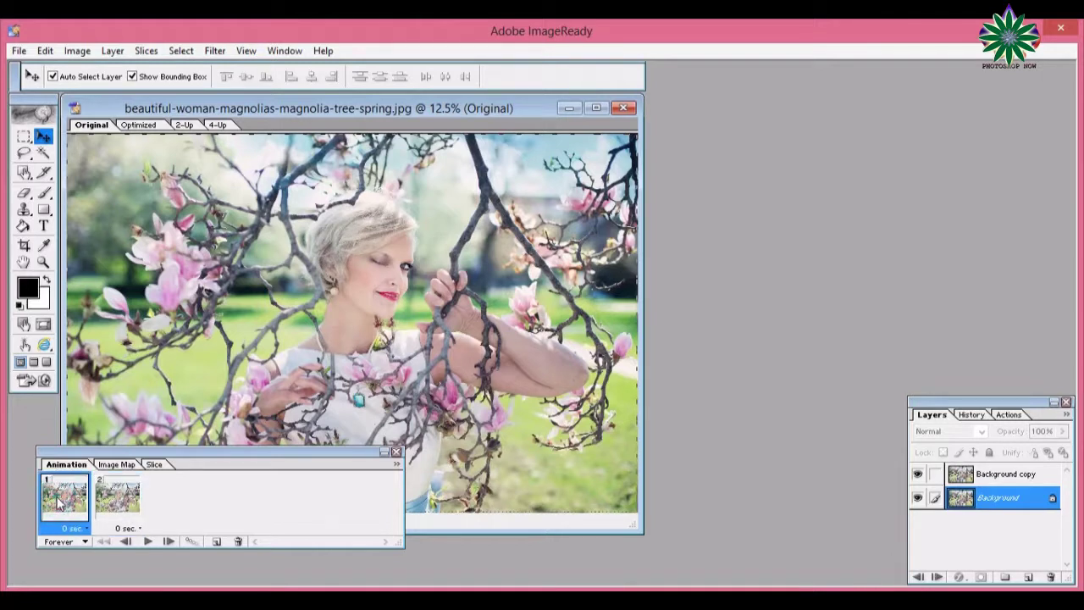
click(917, 500)
click(106, 502)
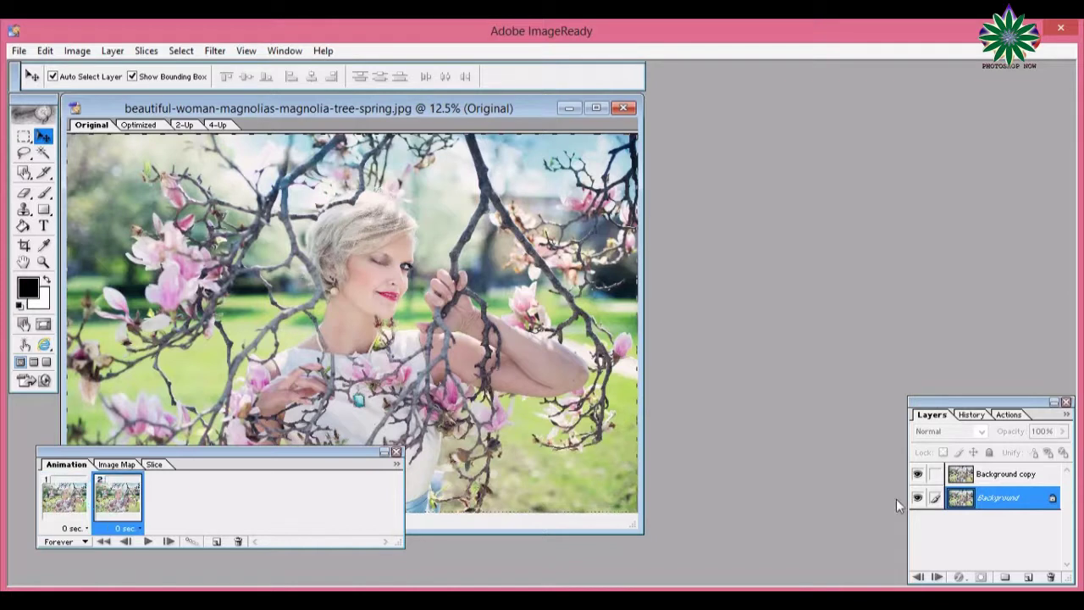
click(917, 475)
click(74, 528)
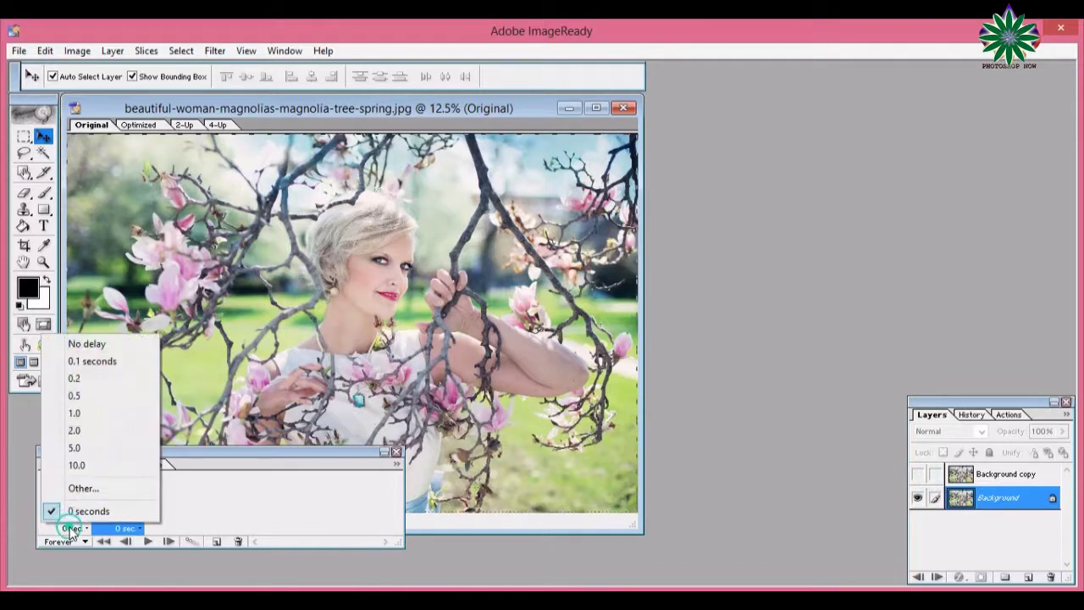
Step: Set the delay of both frames to 0.2 seconds
click(97, 378)
click(125, 528)
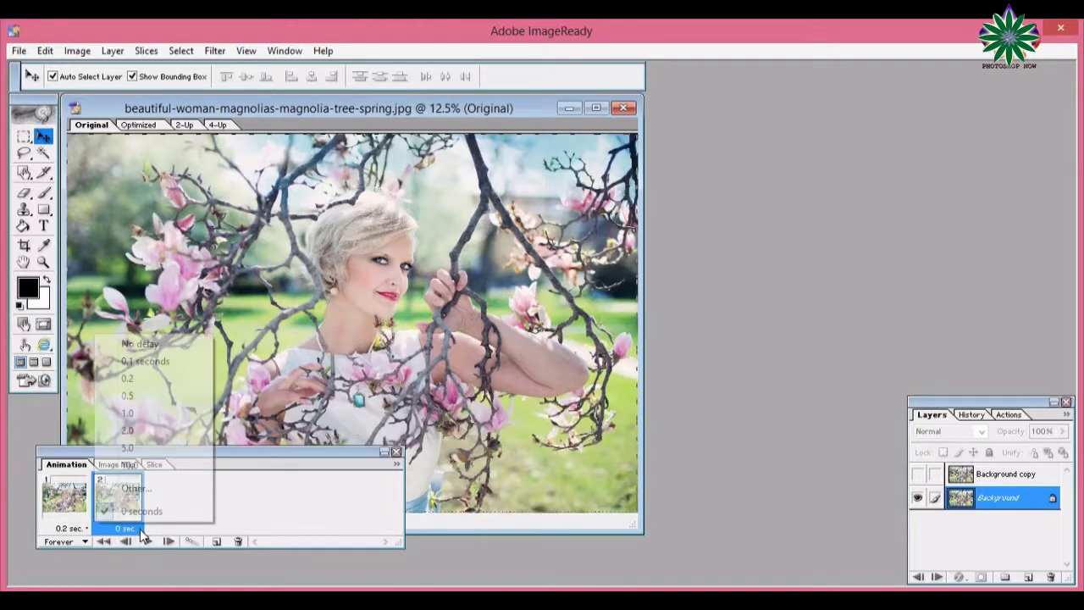
click(140, 379)
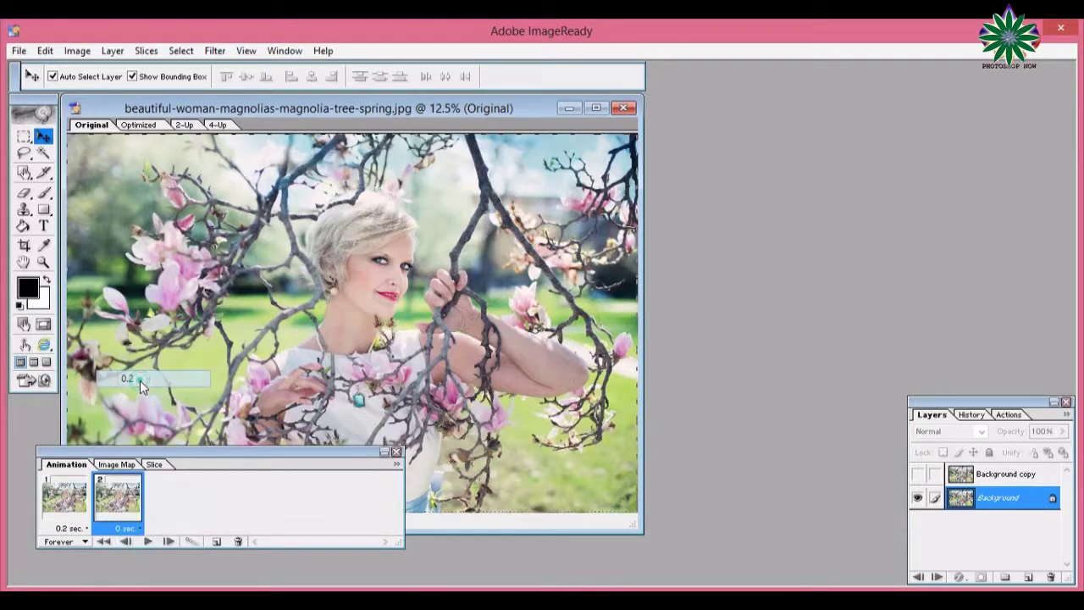
Step: Play the winking animation and maximize the document window
click(149, 542)
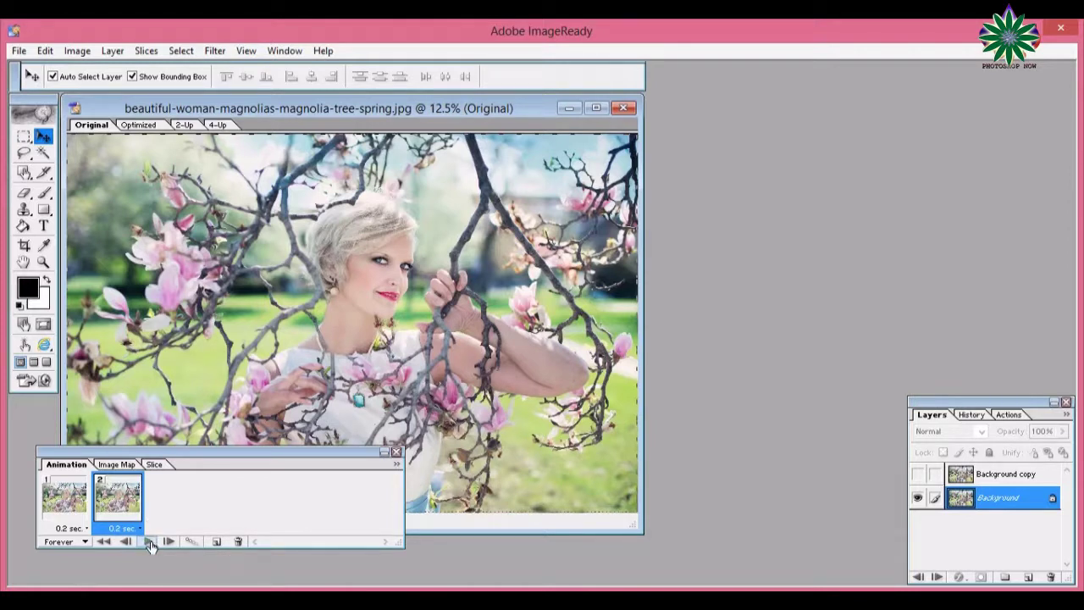
click(150, 542)
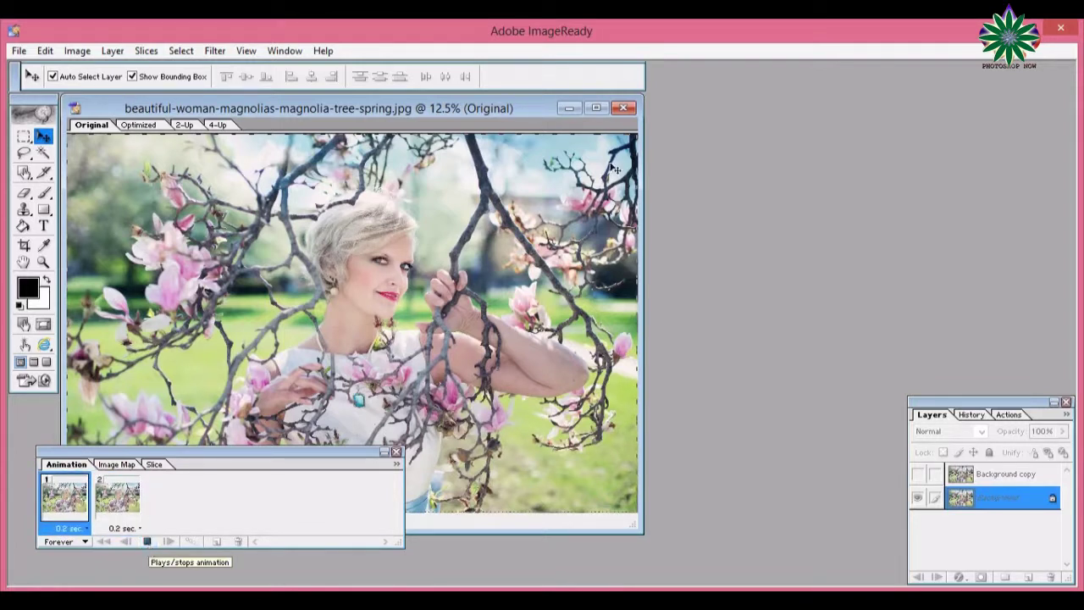
click(596, 107)
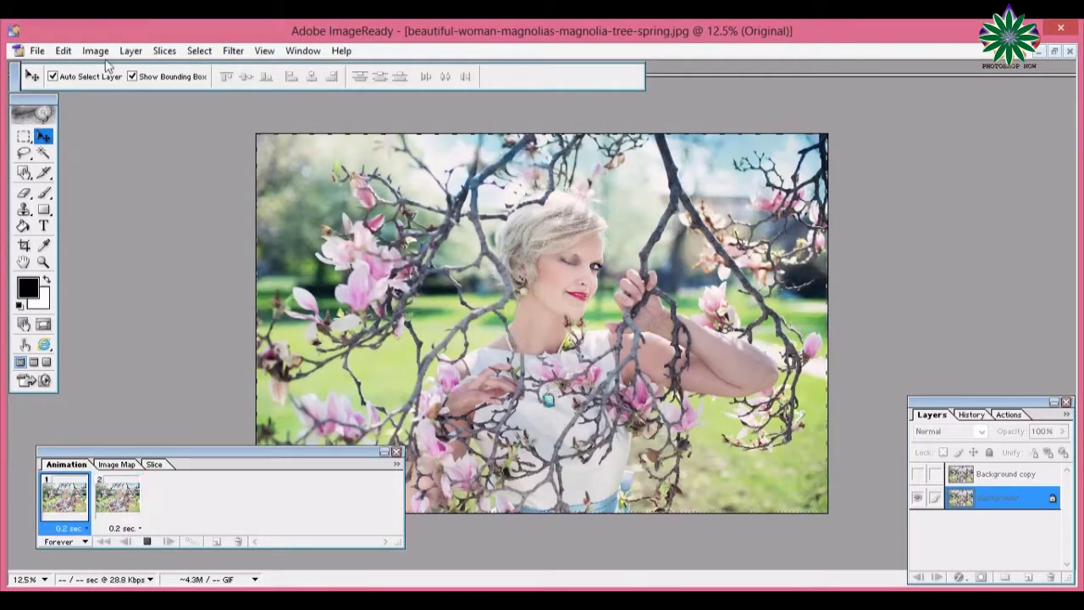
Step: Save the animation with Save Optimized as a GIF on the Desktop
click(37, 50)
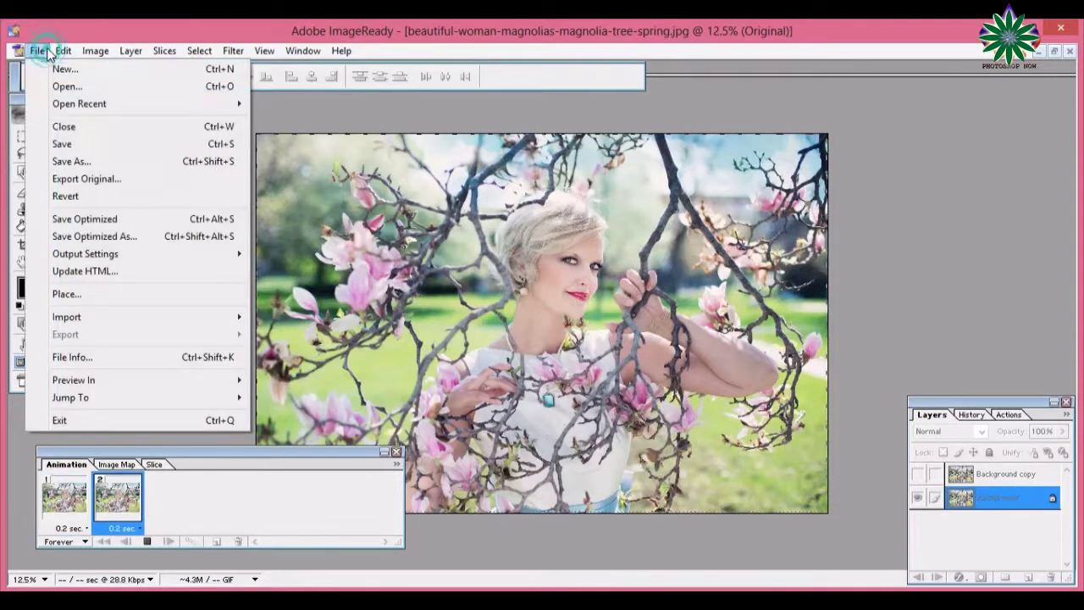
click(88, 220)
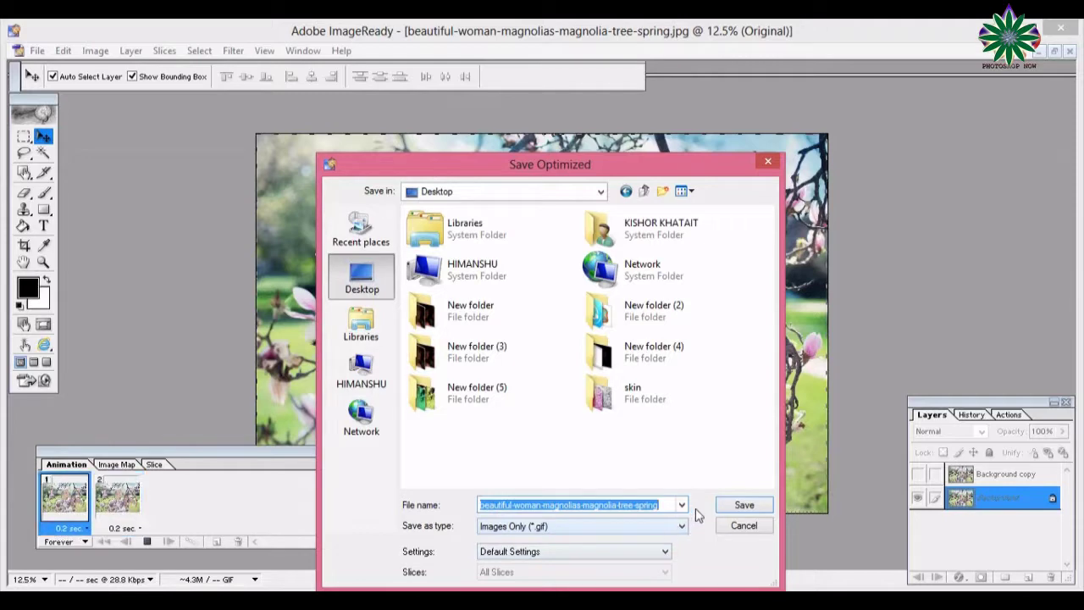
click(724, 506)
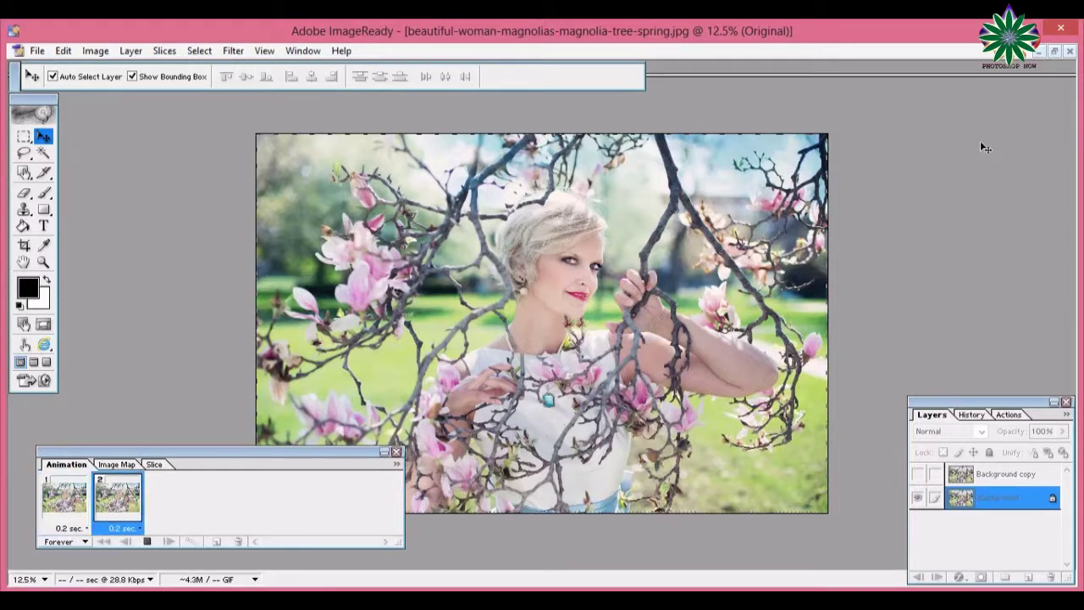
Step: Stop playback and recheck frame 2's layers, leaving Background copy hidden
click(147, 541)
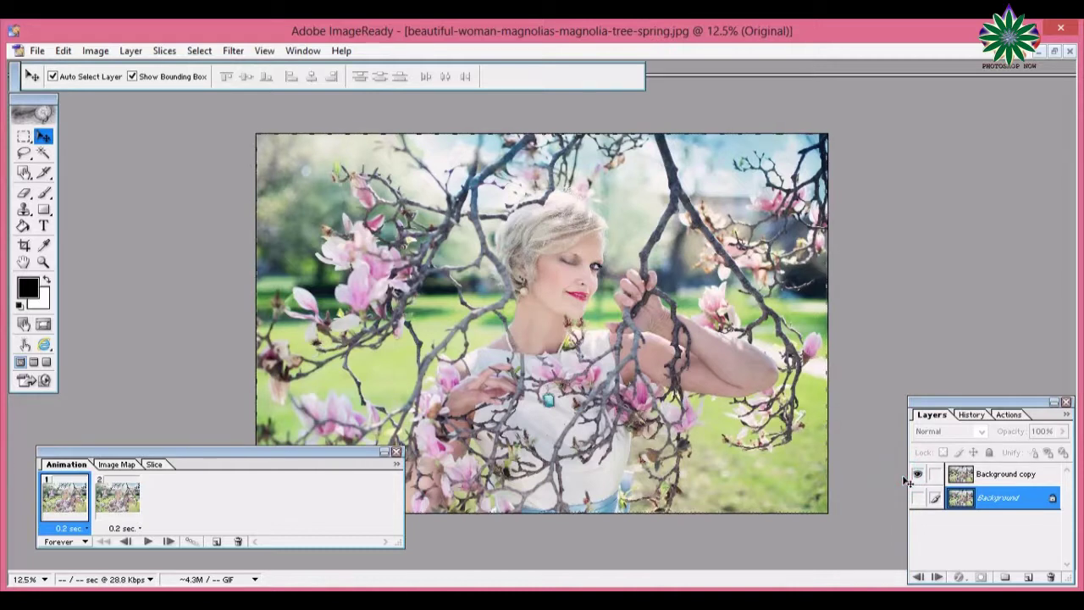
click(118, 498)
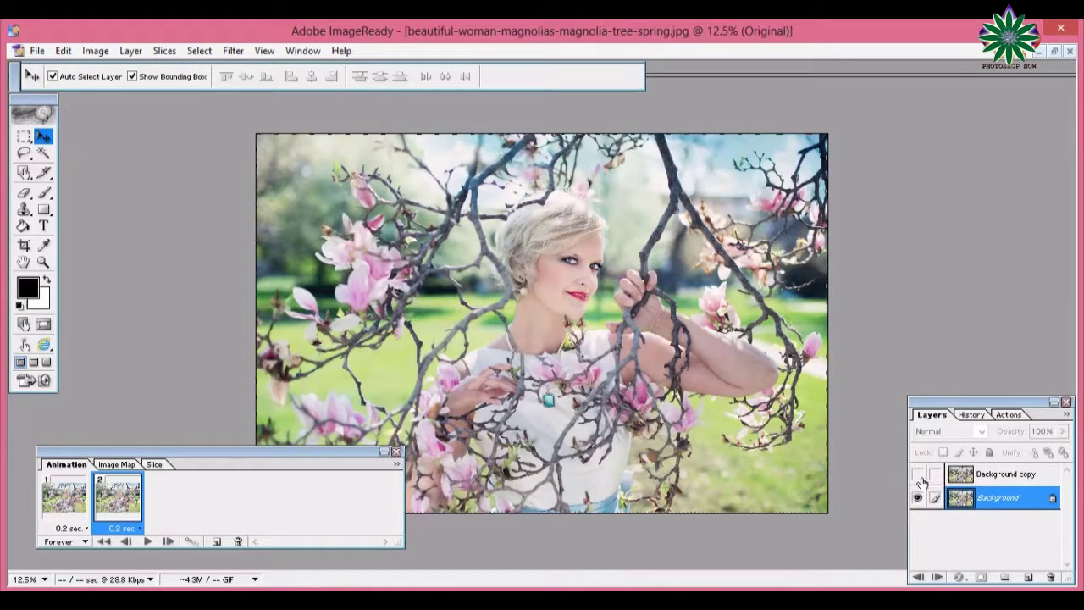
click(918, 475)
click(61, 506)
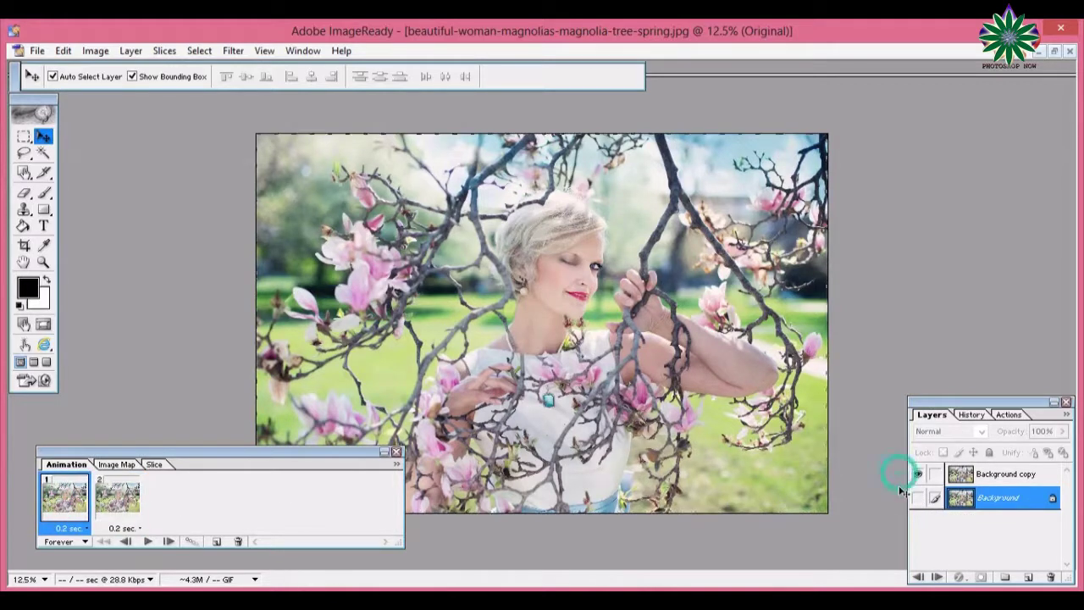
click(110, 505)
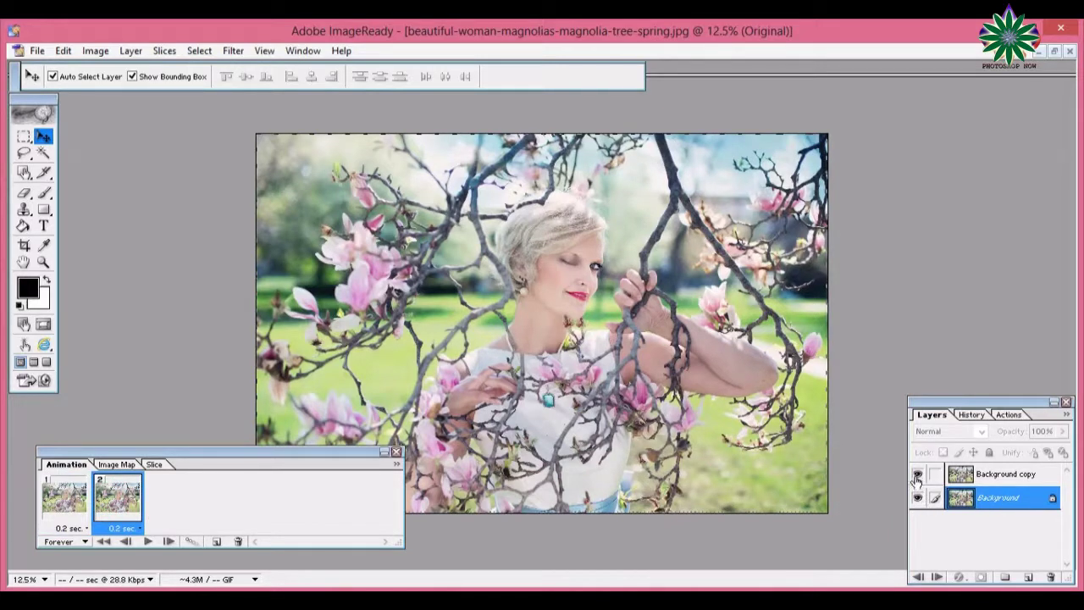
click(917, 473)
Step: Flip between frames 1 and 2 to compare the wink with the open eyes
click(64, 498)
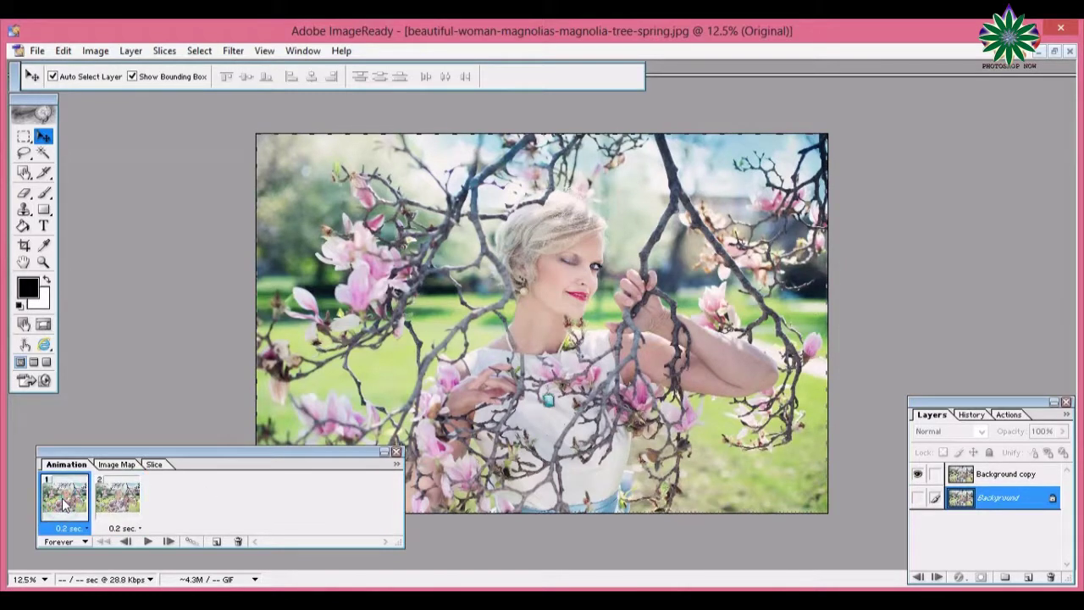
click(112, 504)
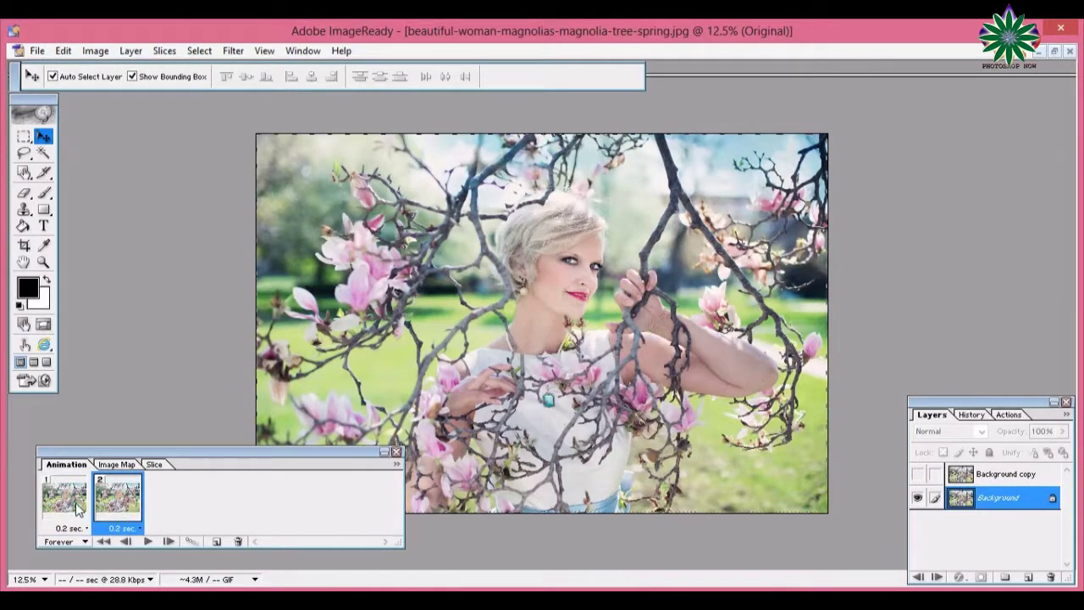
click(82, 508)
click(119, 504)
click(84, 507)
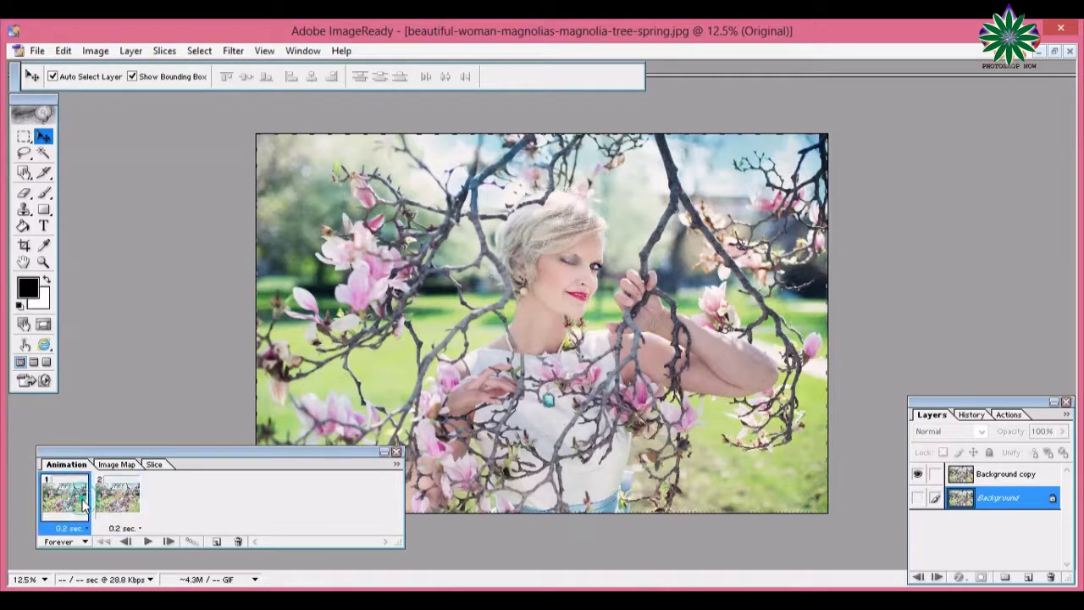
click(121, 505)
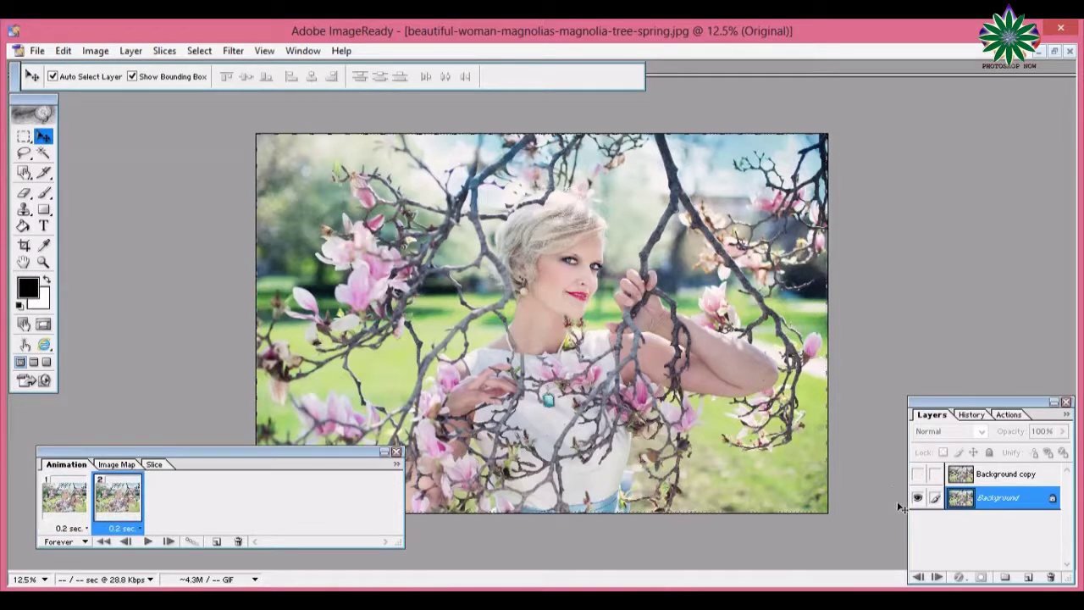
click(77, 503)
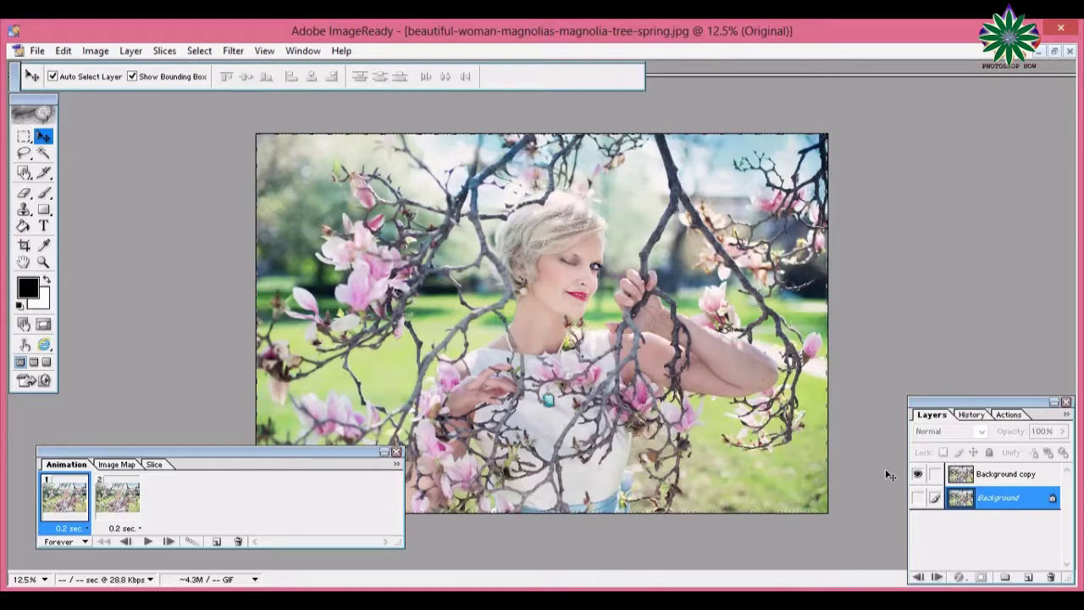
click(129, 513)
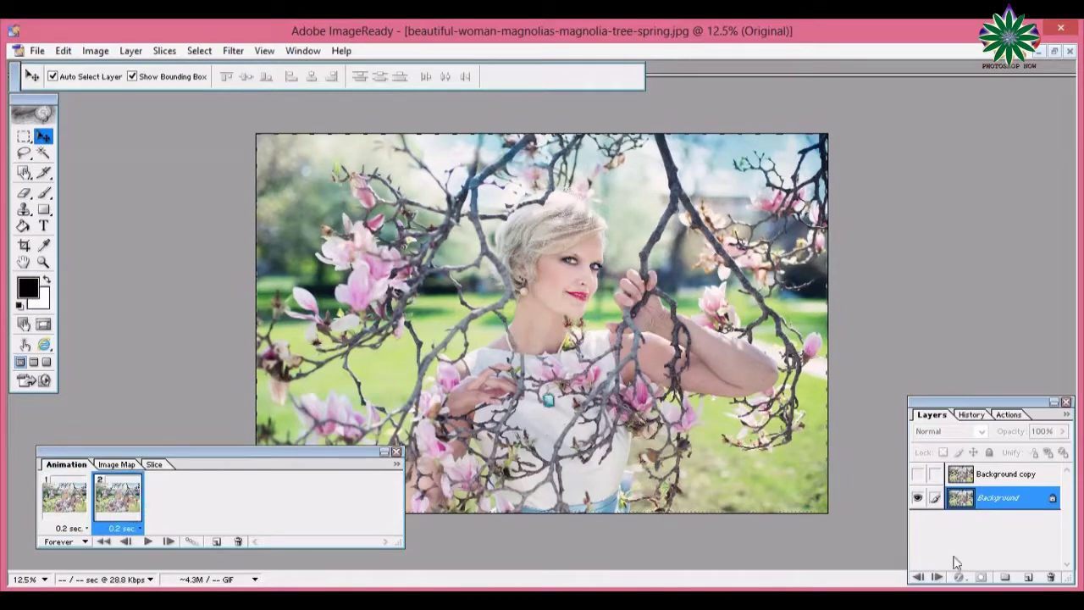